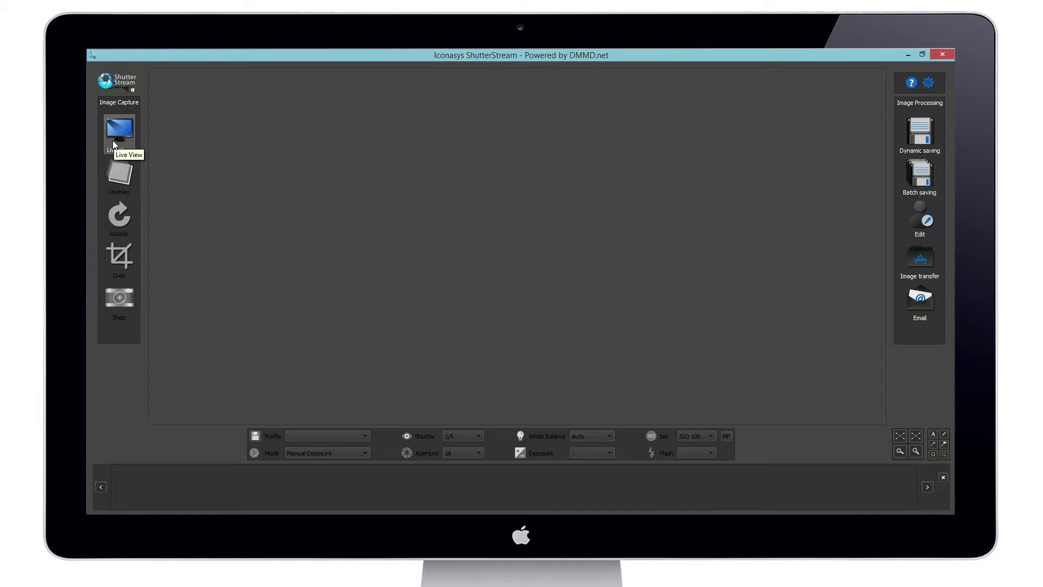
Draw a crop box around the front-facing Nikon on the live feed and capture the first shot
{"action": "left_click", "coordinate": [113, 140]}
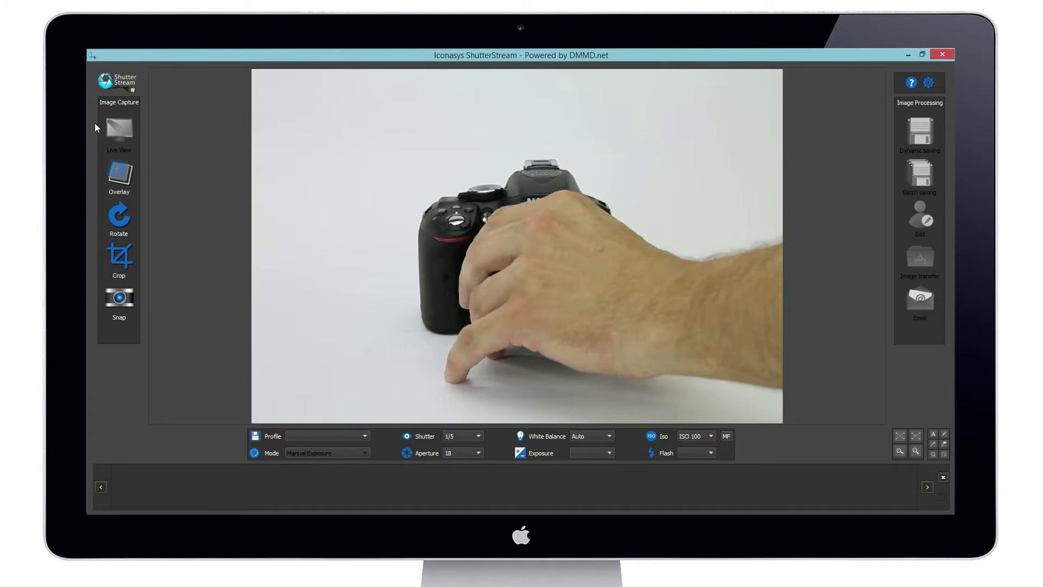
{"action": "left_click", "coordinate": [119, 258]}
{"action": "left_click_drag", "start_coordinate": [391, 118], "coordinate": [642, 359]}
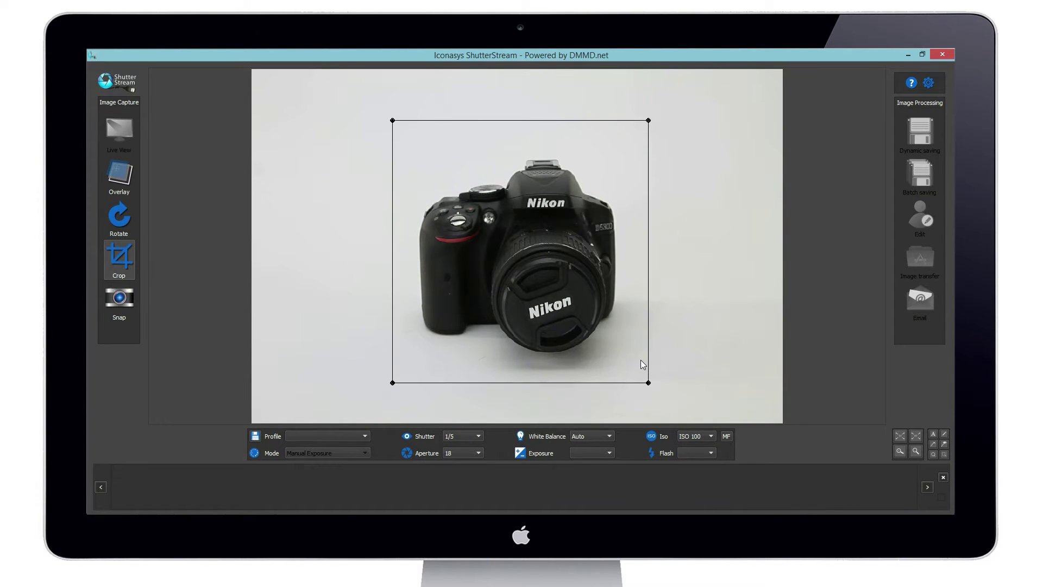
{"action": "left_click", "coordinate": [127, 306]}
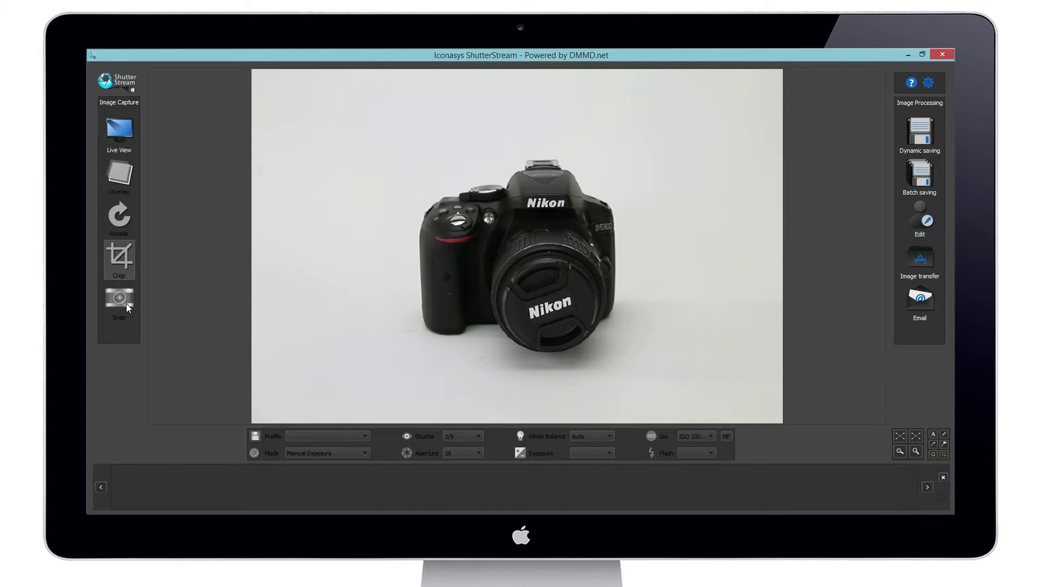
Create a semi-transparent overlay from the first shot over the live view
{"action": "left_click", "coordinate": [122, 137]}
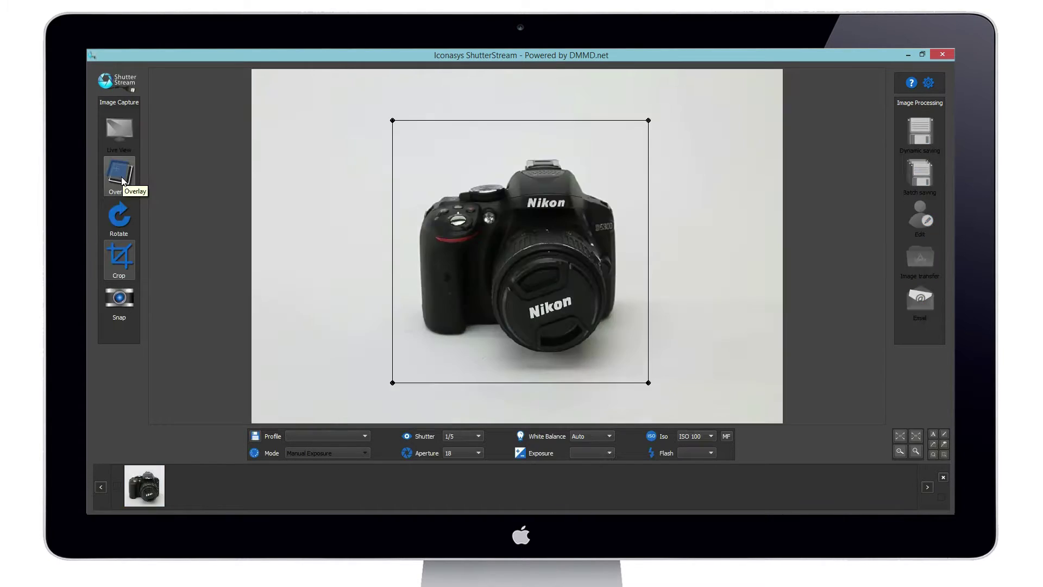
{"action": "left_click", "coordinate": [121, 177]}
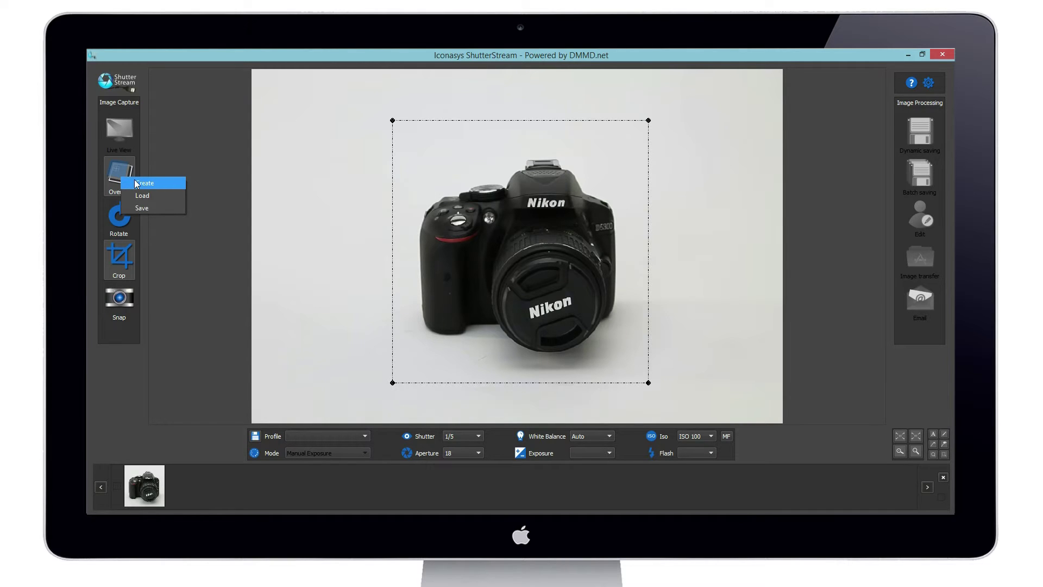
{"action": "left_click", "coordinate": [135, 183]}
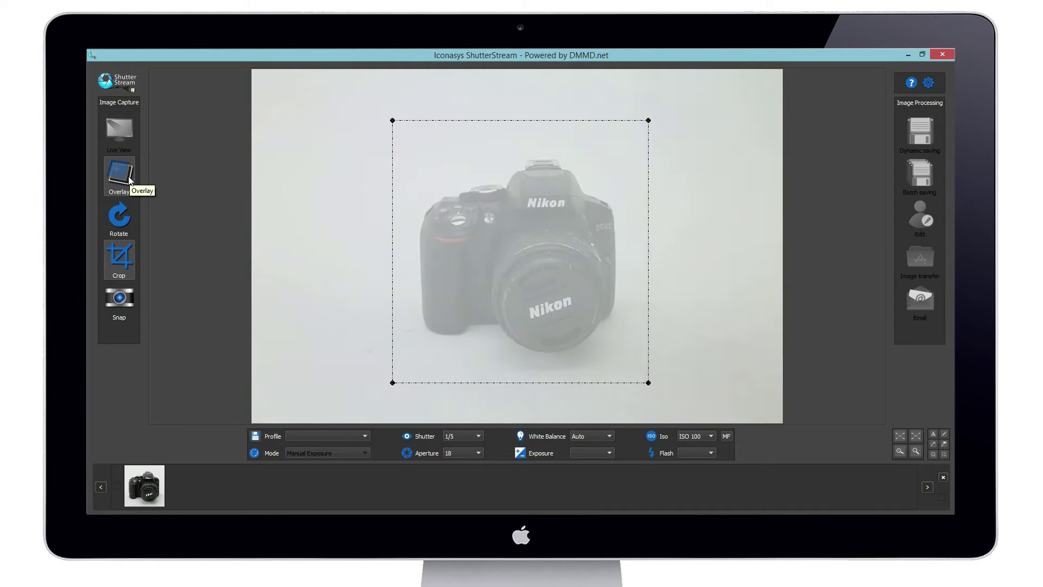
Save the overlay as 'camera-angle-1' and hide it from the live view
{"action": "left_click", "coordinate": [131, 181]}
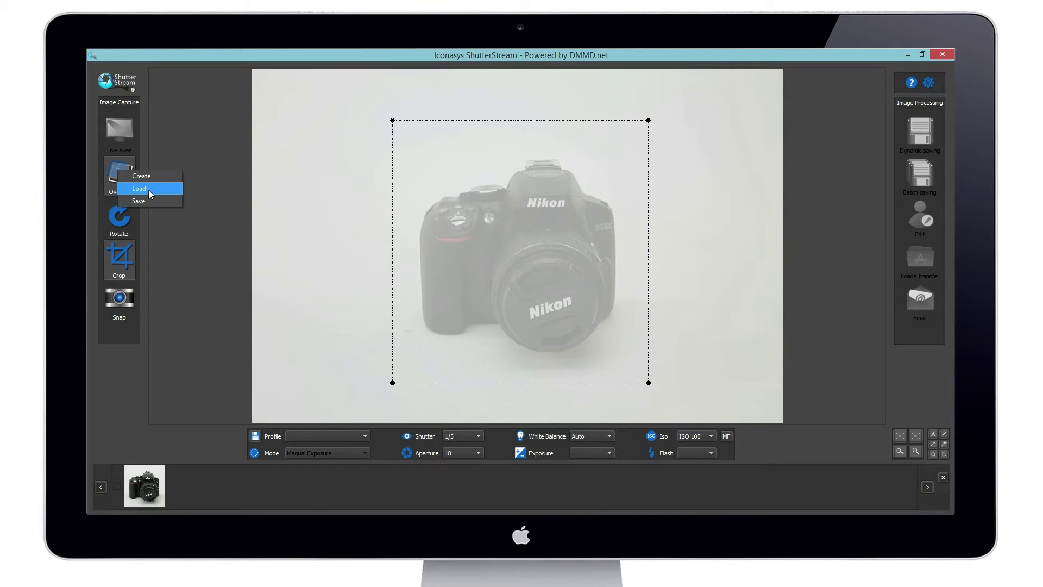
{"action": "left_click", "coordinate": [143, 200]}
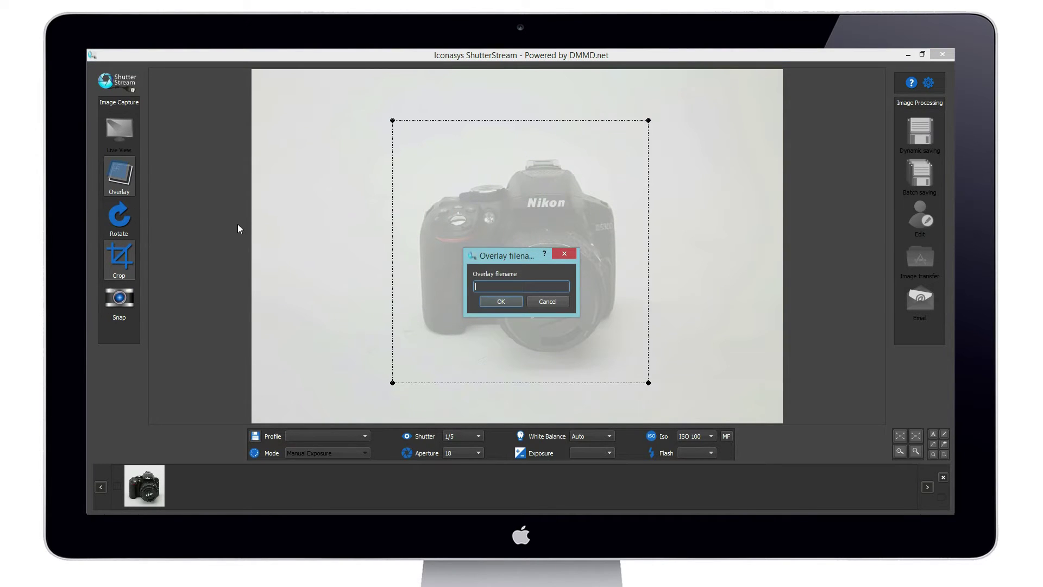
{"action": "type", "text": "camera-angle-1"}
{"action": "left_click", "coordinate": [495, 301]}
{"action": "left_click", "coordinate": [112, 174]}
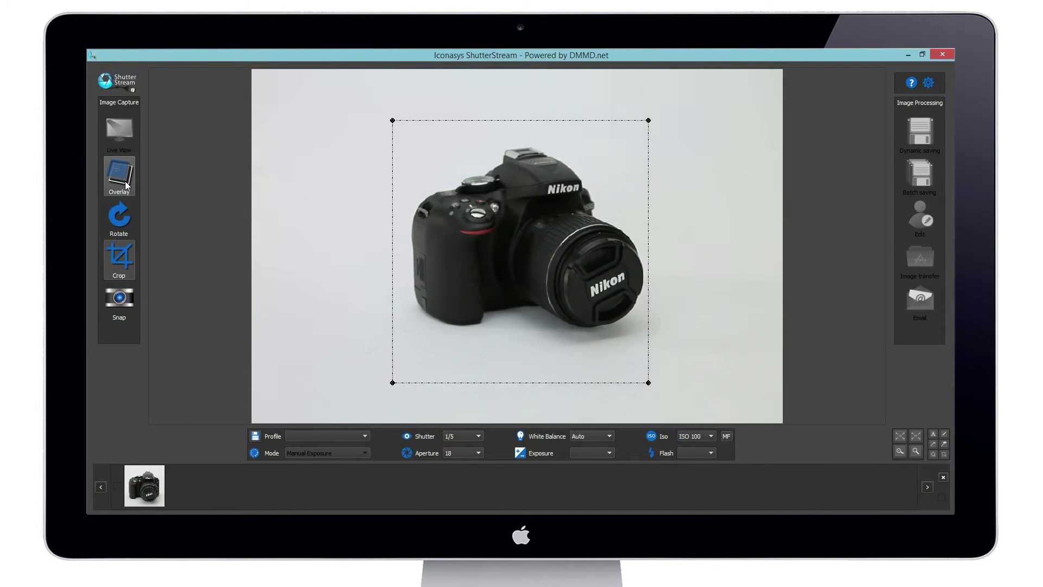
Nudge the crop frame slightly right, capture the angled shot, and turn it into an overlay
{"action": "left_click_drag", "start_coordinate": [566, 238], "coordinate": [569, 237]}
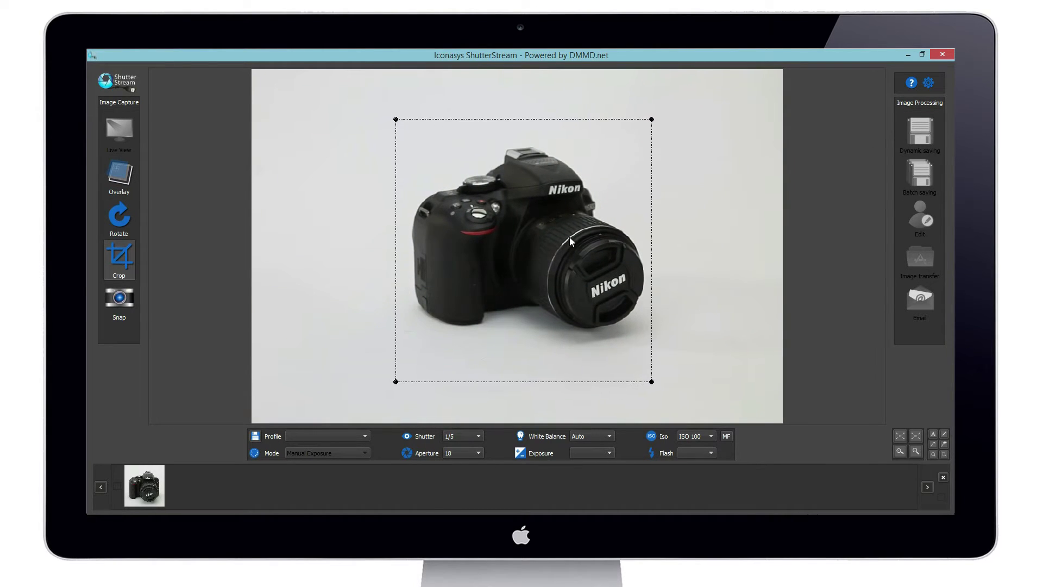
{"action": "left_click", "coordinate": [117, 302]}
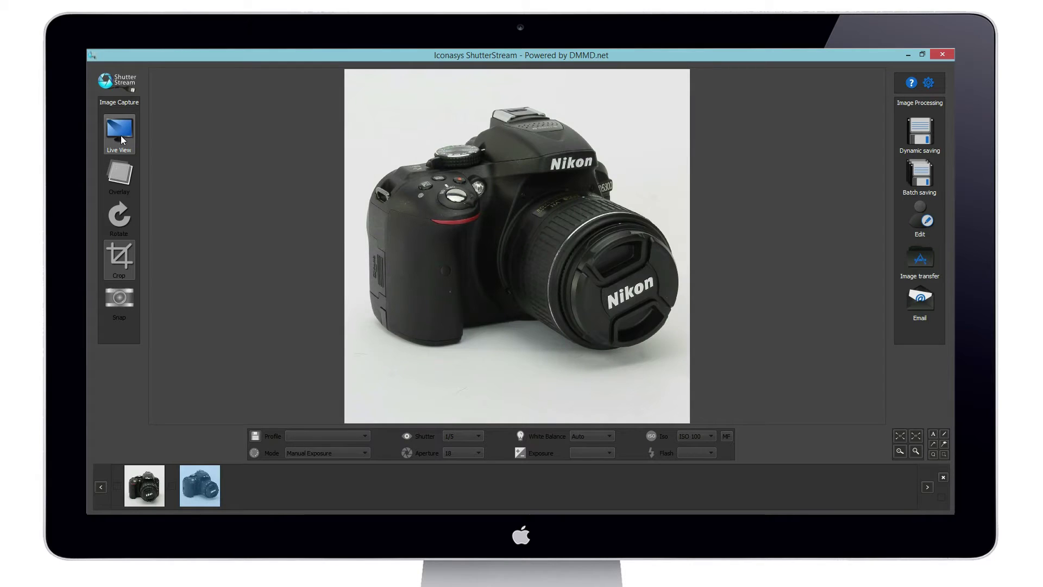
{"action": "left_click", "coordinate": [120, 136]}
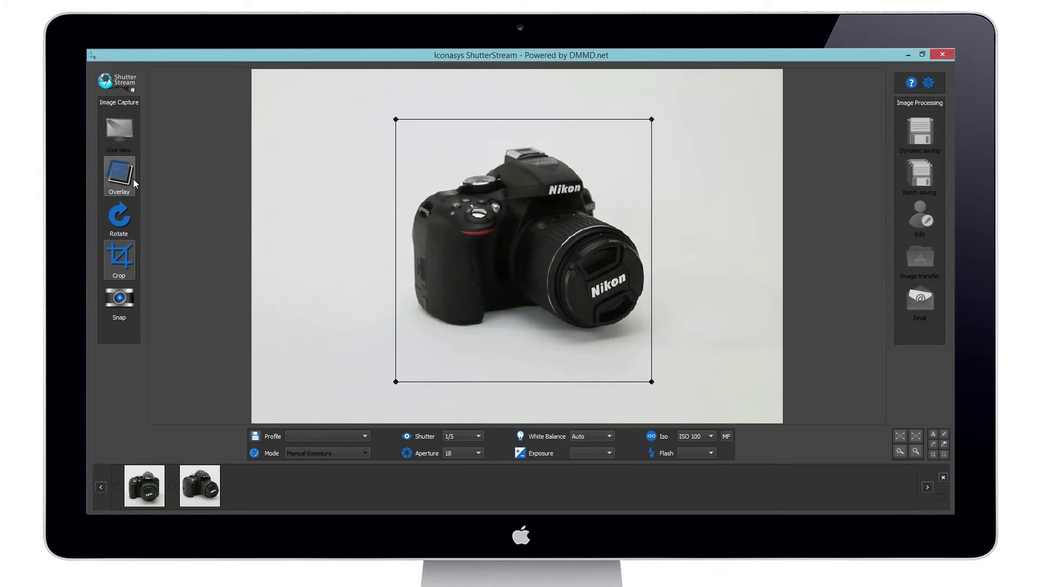
{"action": "left_click", "coordinate": [131, 178]}
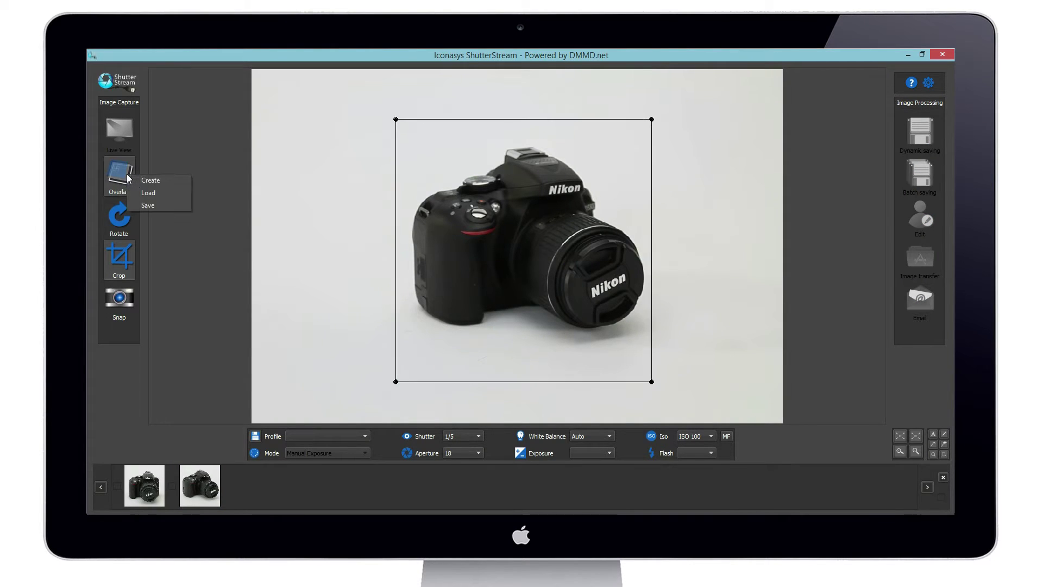
{"action": "left_click", "coordinate": [142, 181]}
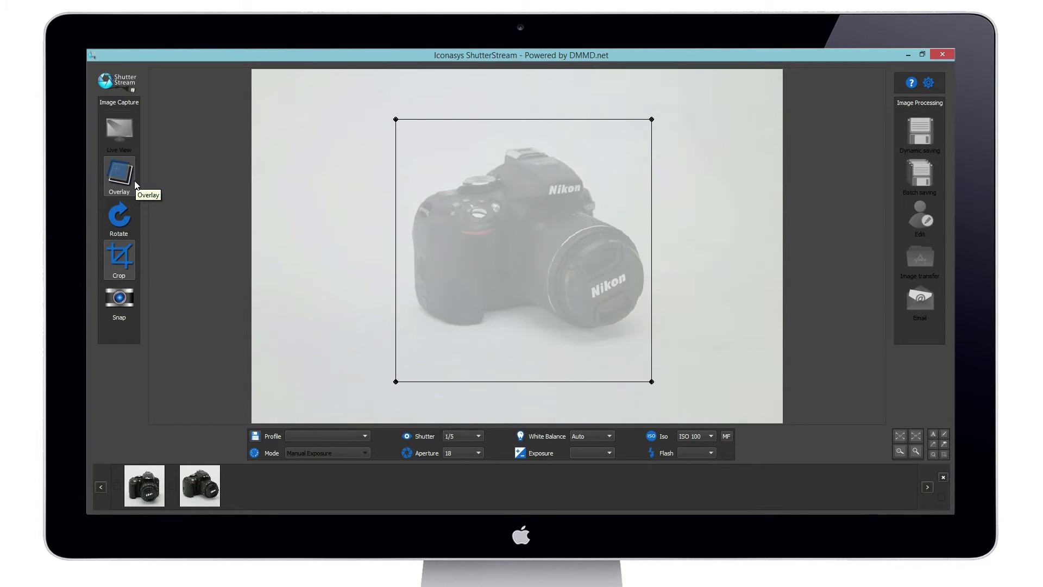
Save the overlay as 'camera-angle', hide it, and capture the side-view shot
{"action": "left_click", "coordinate": [122, 179]}
{"action": "left_click", "coordinate": [143, 209]}
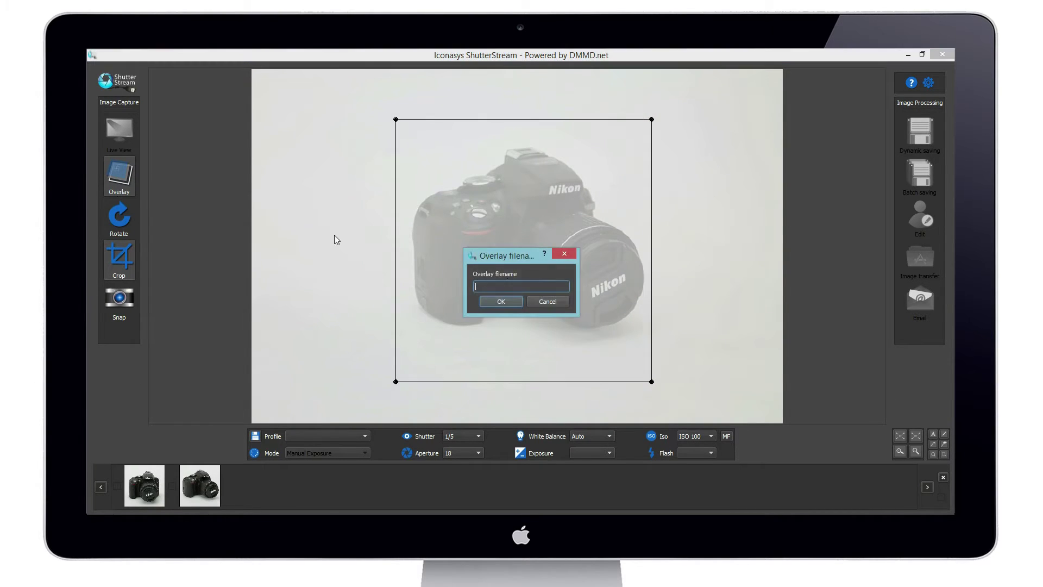
{"action": "type", "text": "camera-angle-2"}
{"action": "left_click", "coordinate": [510, 301]}
{"action": "left_click", "coordinate": [130, 178]}
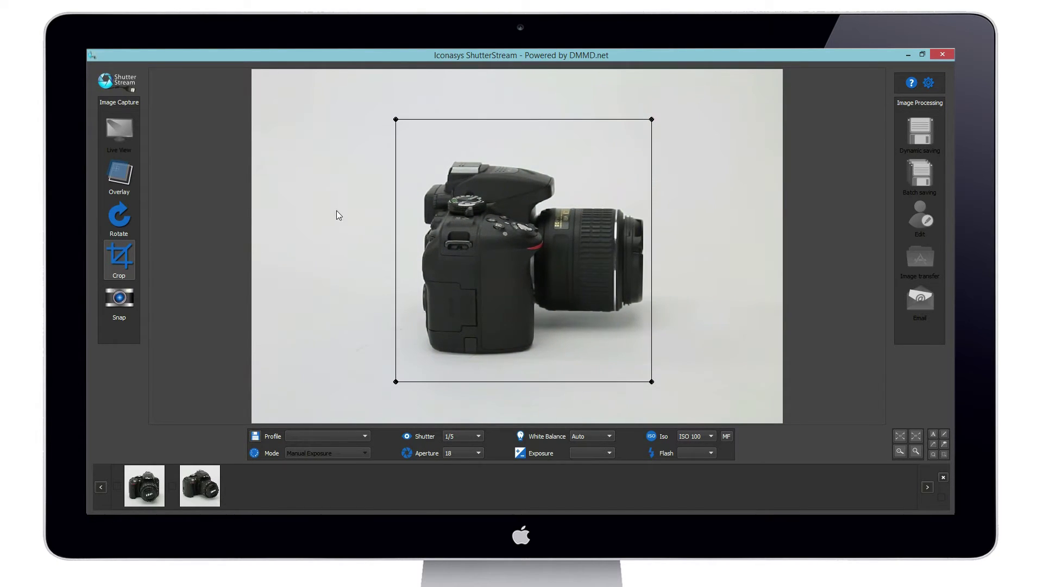
{"action": "left_click", "coordinate": [121, 296]}
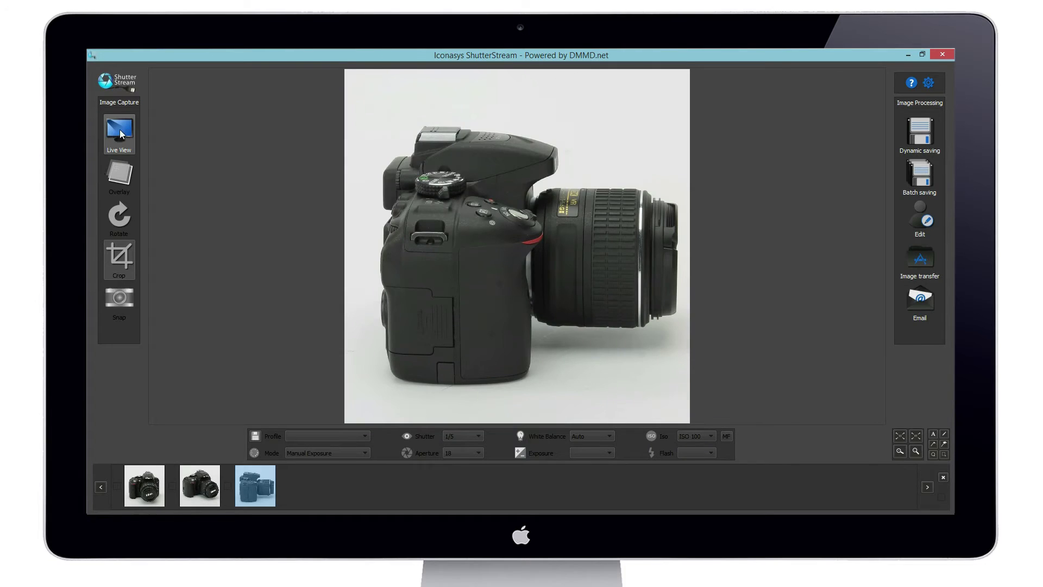
Create an overlay from the side-view shot on the live view
{"action": "left_click", "coordinate": [119, 130]}
{"action": "left_click", "coordinate": [120, 176]}
{"action": "left_click", "coordinate": [142, 184]}
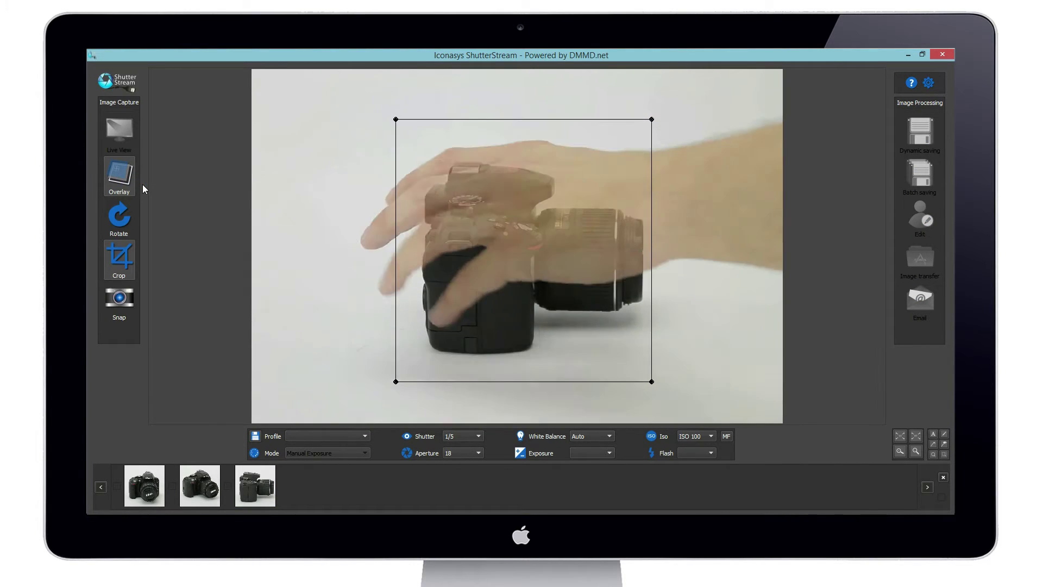
Save the side-view overlay as 'camera-angle-3' and clear it from the live view
{"action": "left_click", "coordinate": [111, 175]}
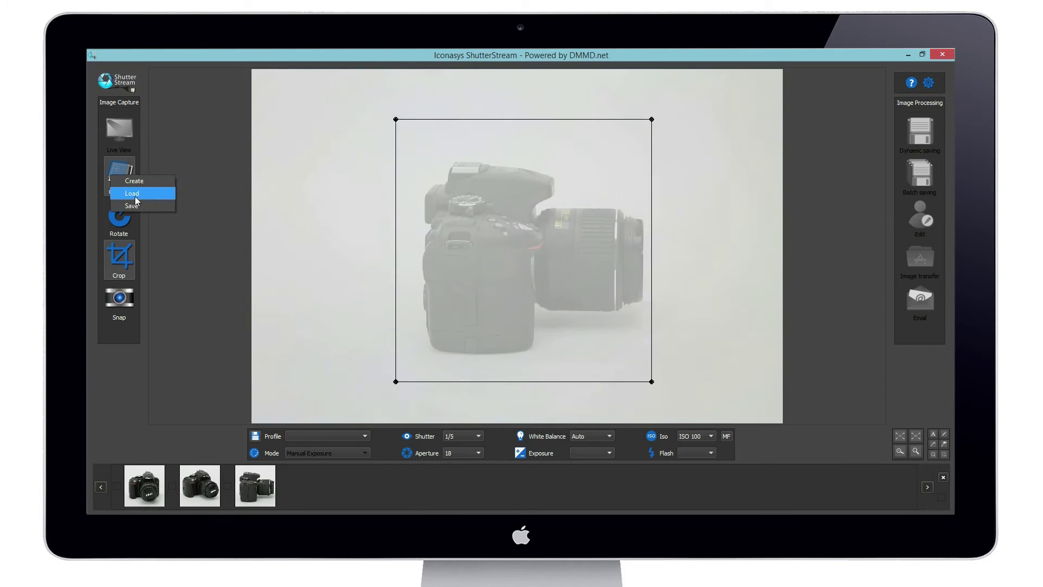
{"action": "left_click", "coordinate": [132, 206]}
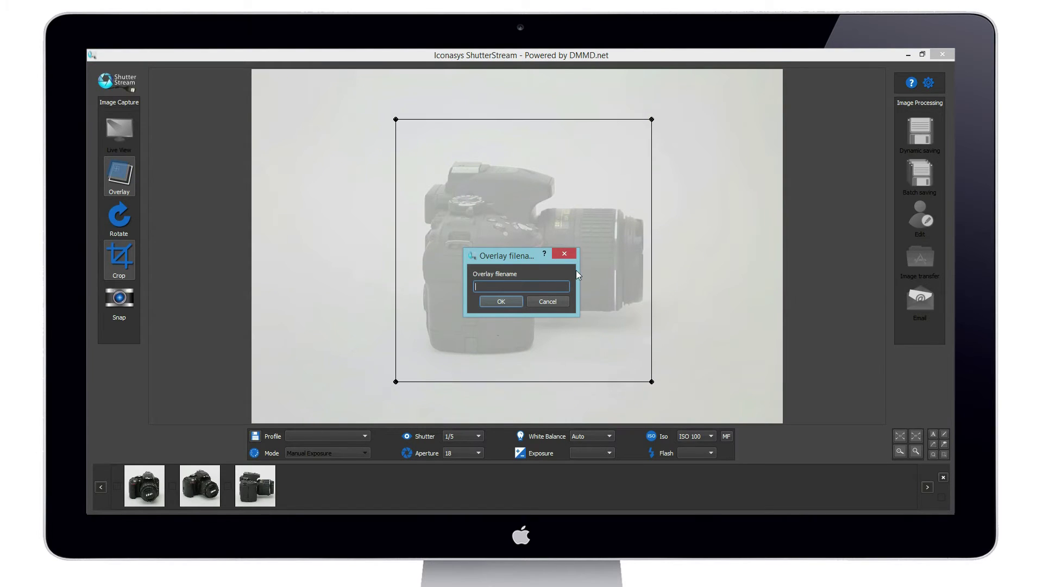
{"action": "type", "text": "camera-angle-3"}
{"action": "left_click", "coordinate": [507, 301]}
{"action": "left_click", "coordinate": [121, 182]}
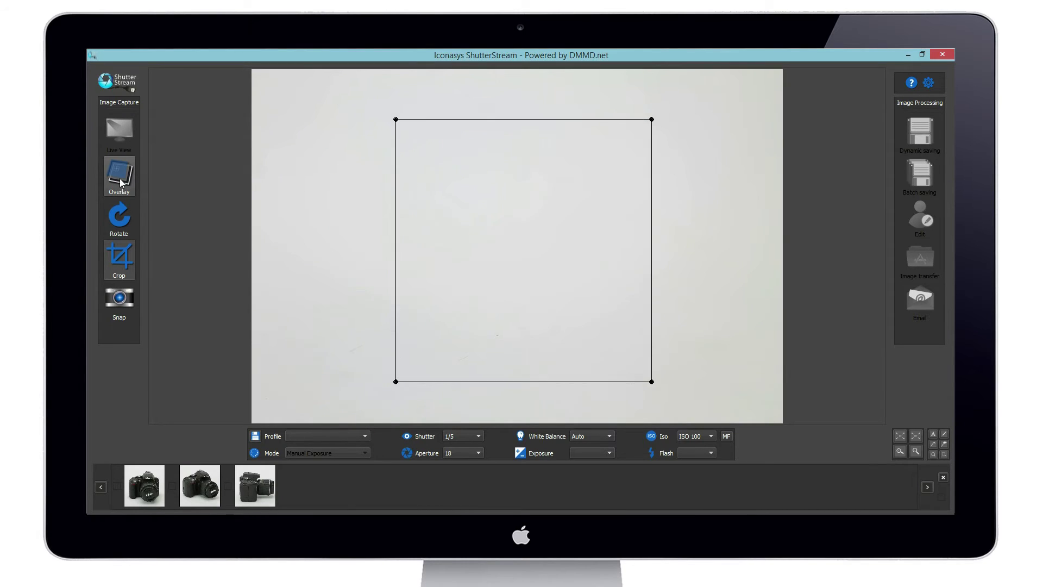
{"action": "right_click", "coordinate": [121, 182]}
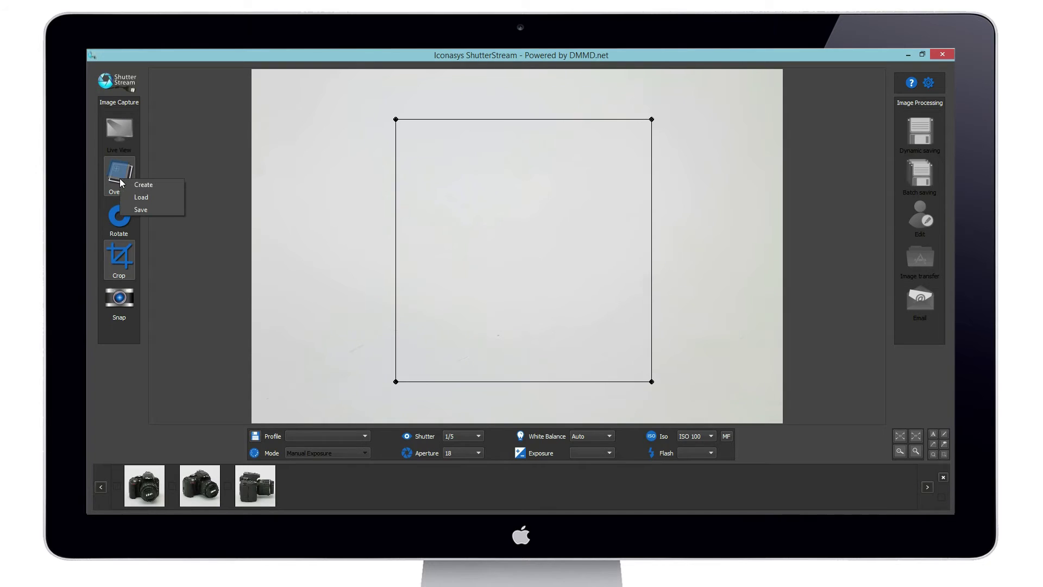
Load the saved front-view overlay, align the Nikon to it, and capture a fourth front shot
{"action": "left_click", "coordinate": [144, 200]}
{"action": "left_click", "coordinate": [422, 289]}
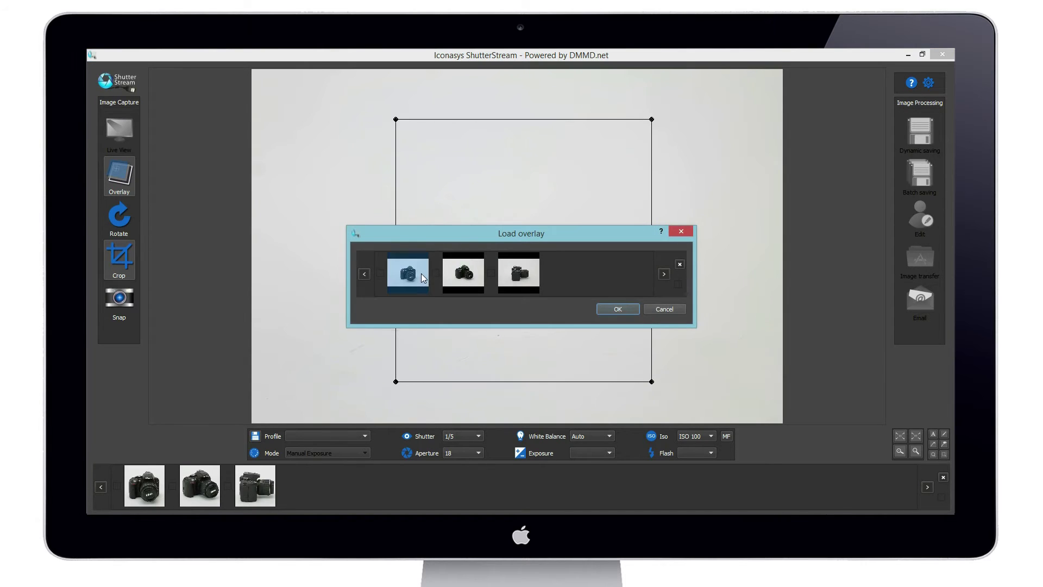
{"action": "left_click", "coordinate": [617, 308]}
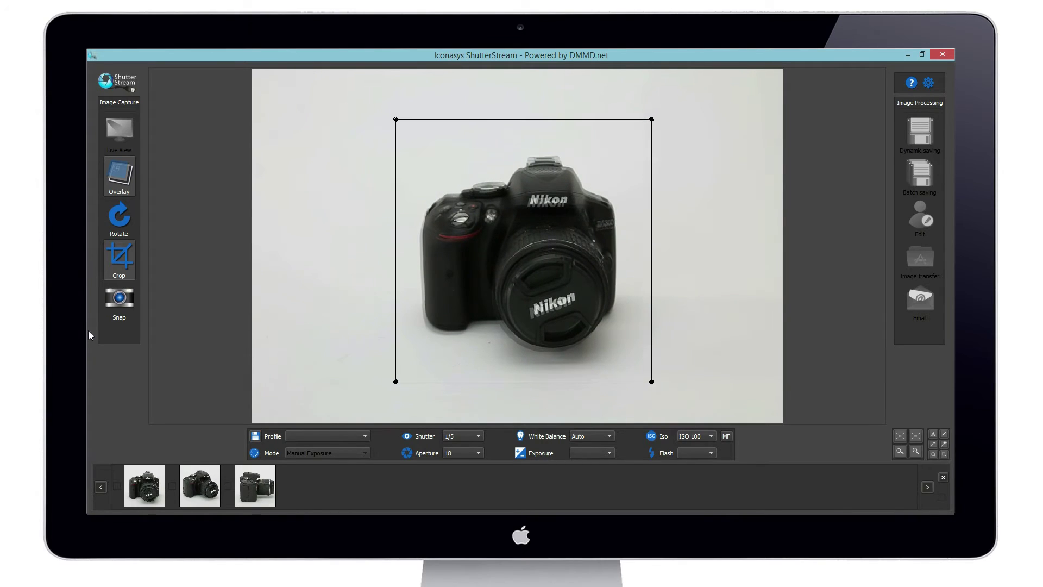
{"action": "left_click", "coordinate": [128, 302]}
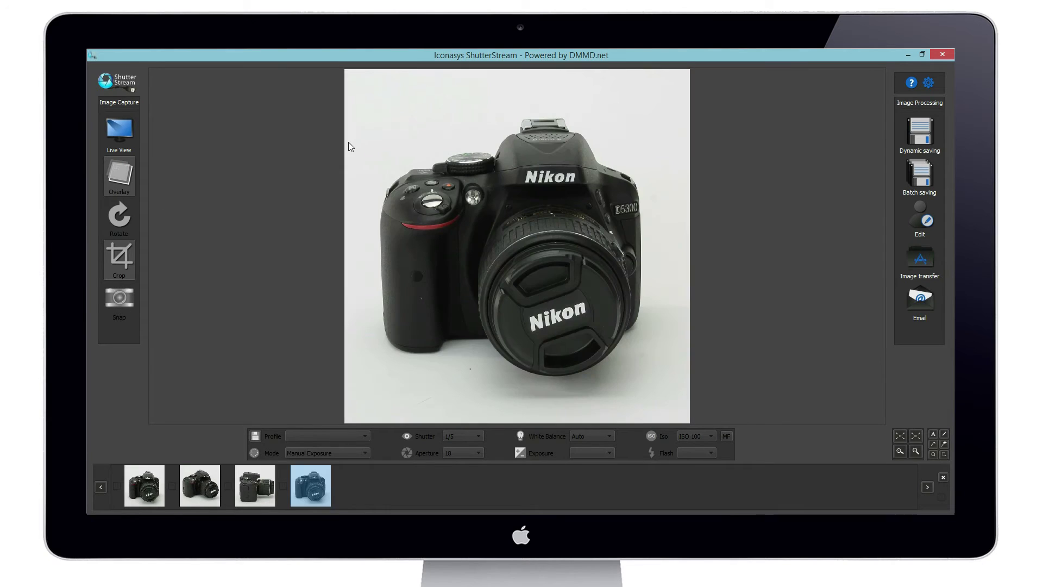
{"action": "left_click", "coordinate": [159, 477]}
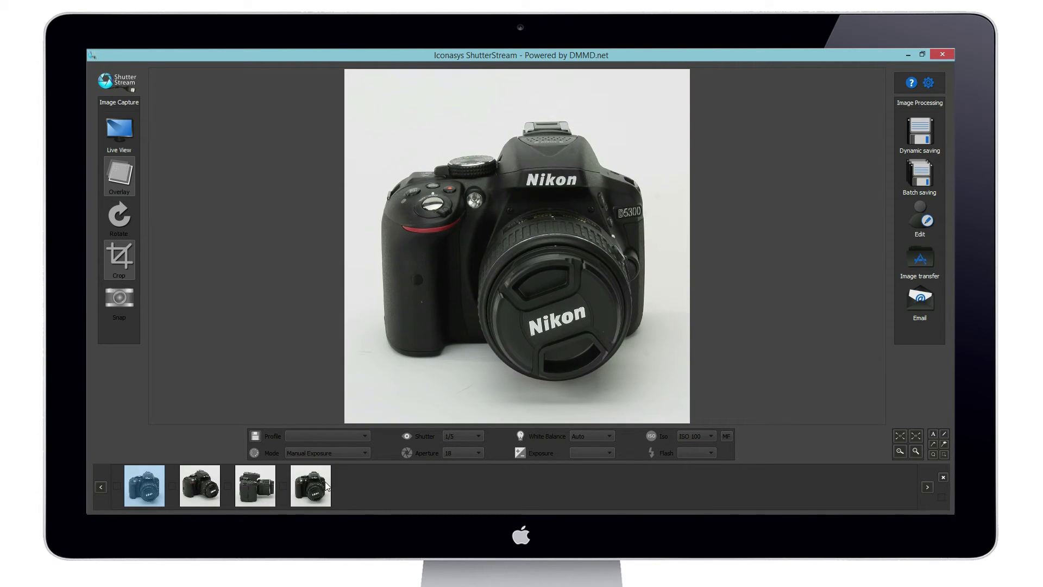
Load the second, angled overlay, match the Nikon to it, and capture the angled shot
{"action": "left_click", "coordinate": [308, 486]}
{"action": "left_click", "coordinate": [119, 130]}
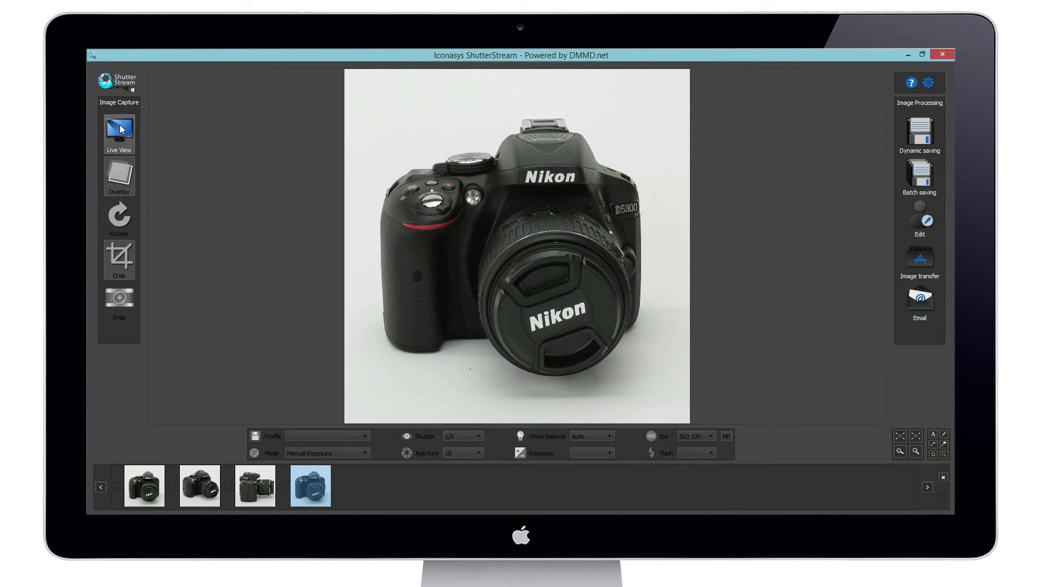
{"action": "left_click", "coordinate": [119, 179]}
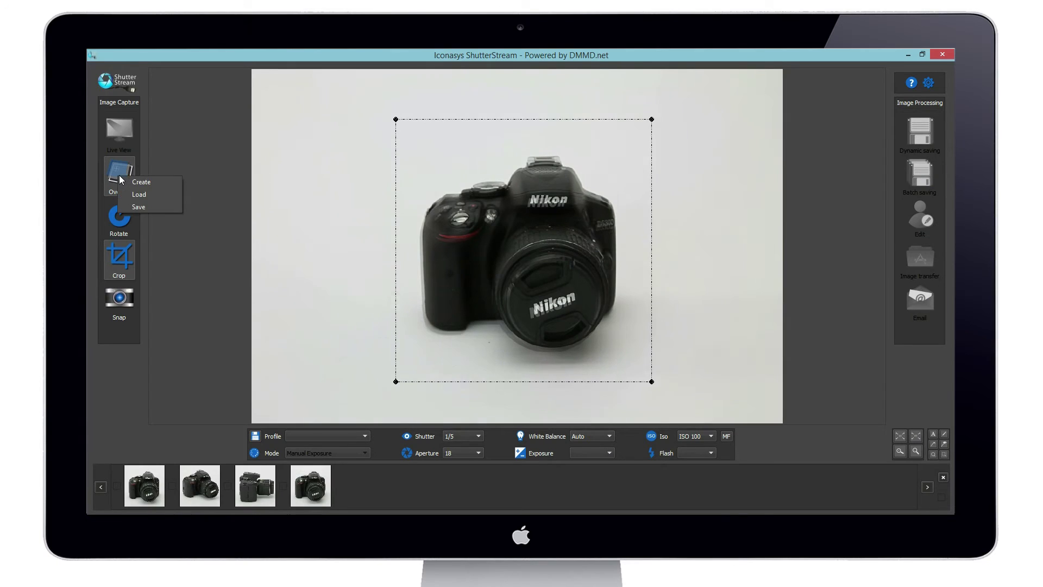
{"action": "left_click", "coordinate": [141, 202]}
{"action": "left_click", "coordinate": [481, 277]}
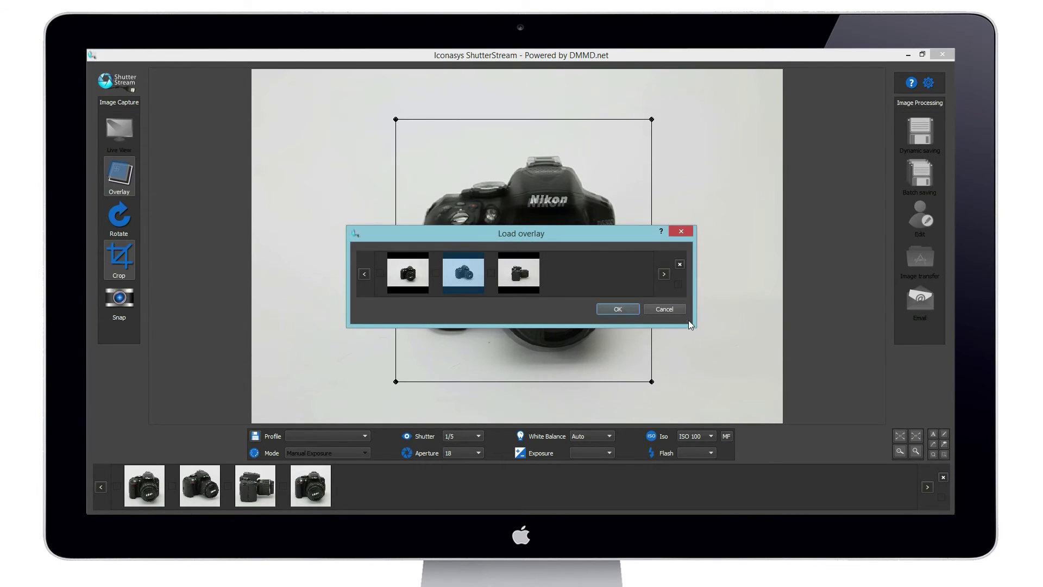
{"action": "left_click", "coordinate": [624, 310]}
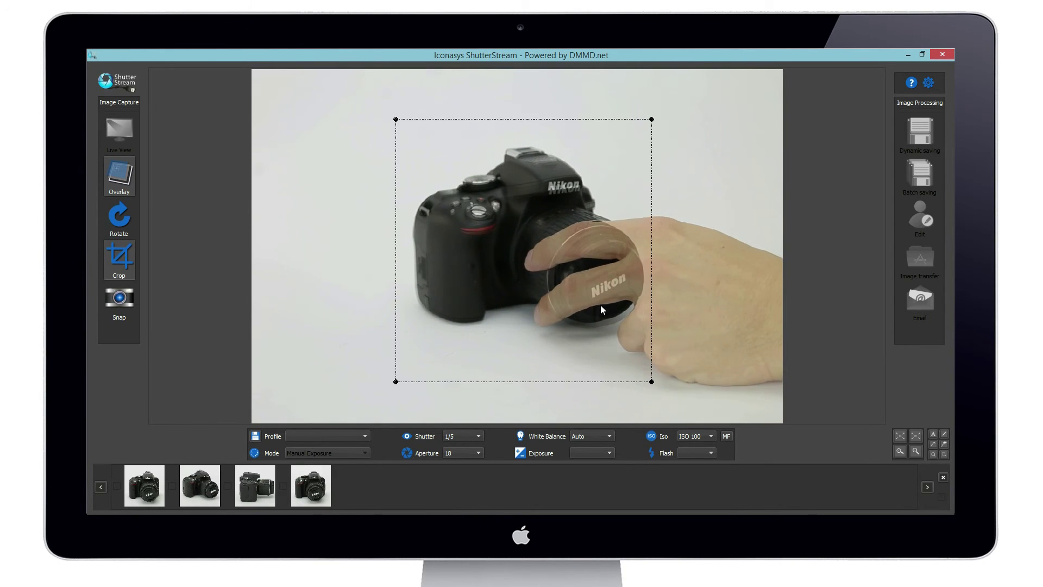
{"action": "left_click", "coordinate": [119, 300]}
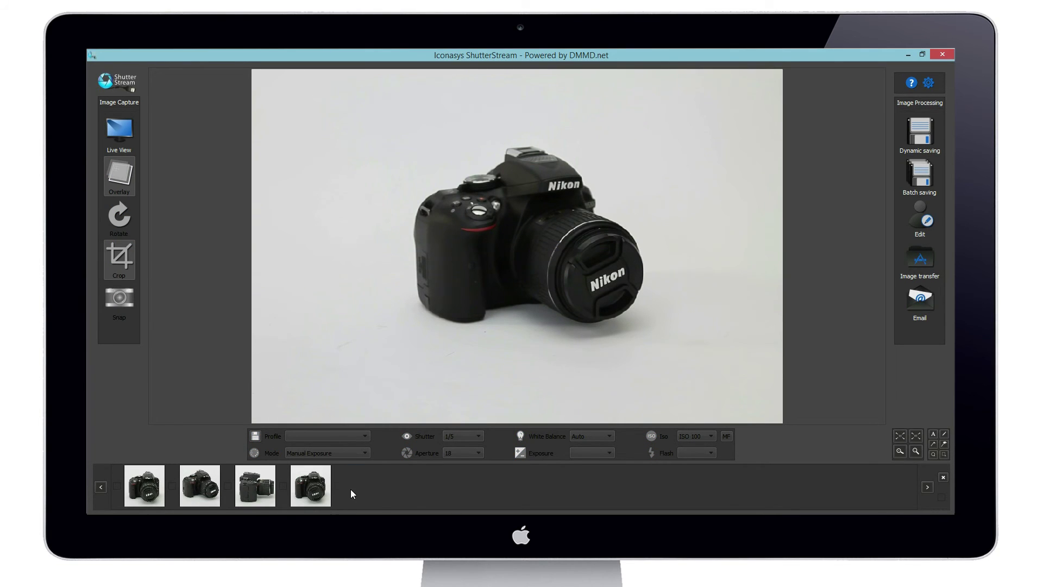
Load the third, side-view overlay and capture a matching side-profile sixth shot
{"action": "left_click", "coordinate": [198, 488]}
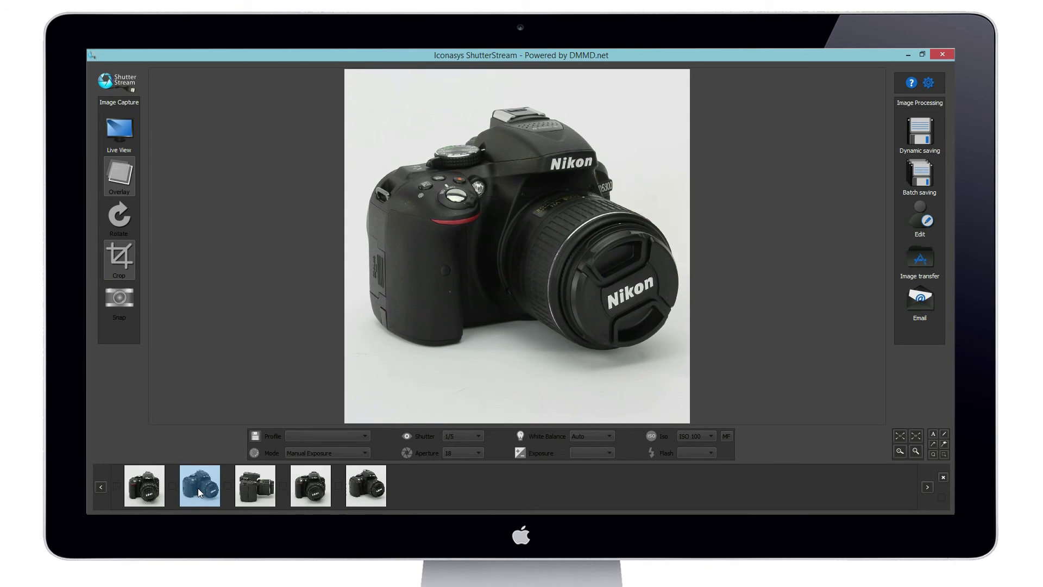
{"action": "left_click", "coordinate": [370, 489]}
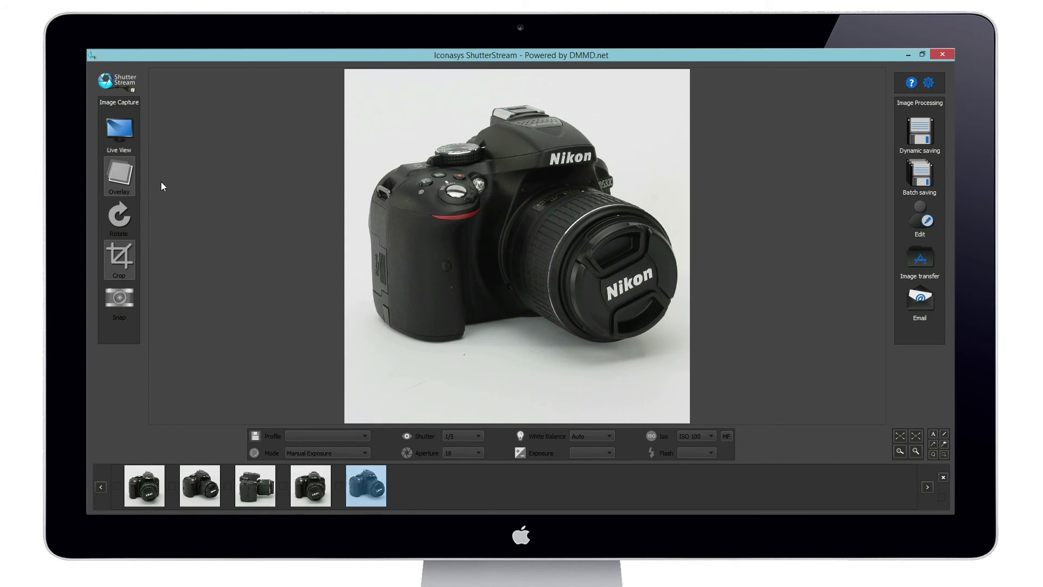
{"action": "left_click", "coordinate": [120, 133]}
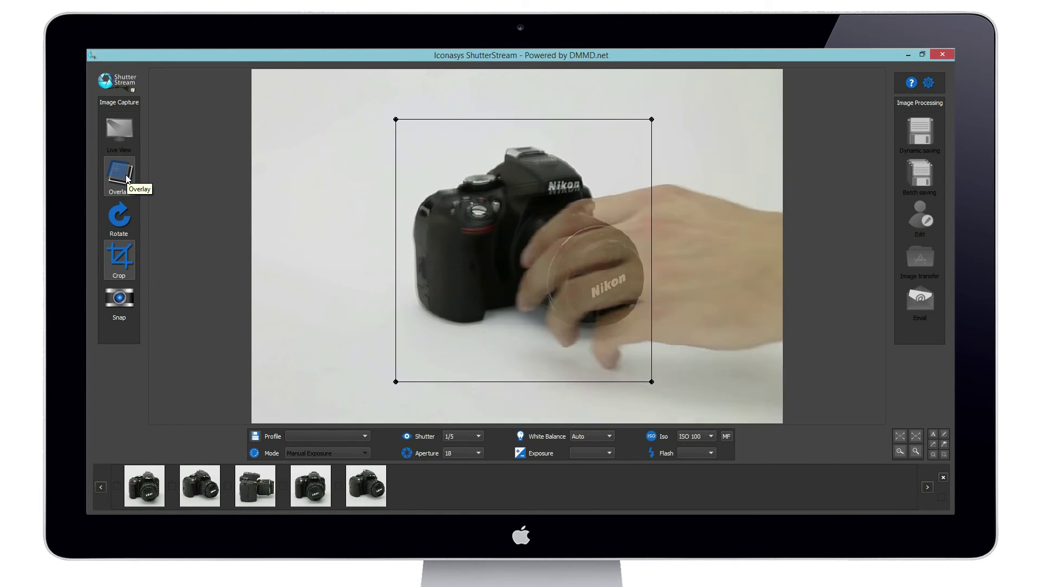
{"action": "left_click", "coordinate": [128, 179]}
{"action": "left_click", "coordinate": [152, 178]}
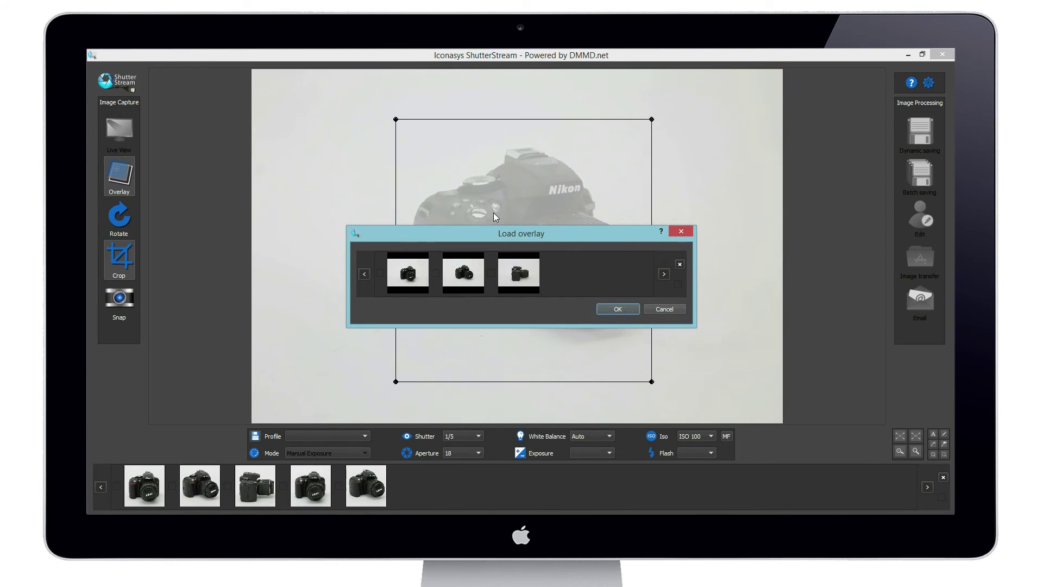
{"action": "left_click", "coordinate": [521, 265]}
{"action": "left_click", "coordinate": [628, 309]}
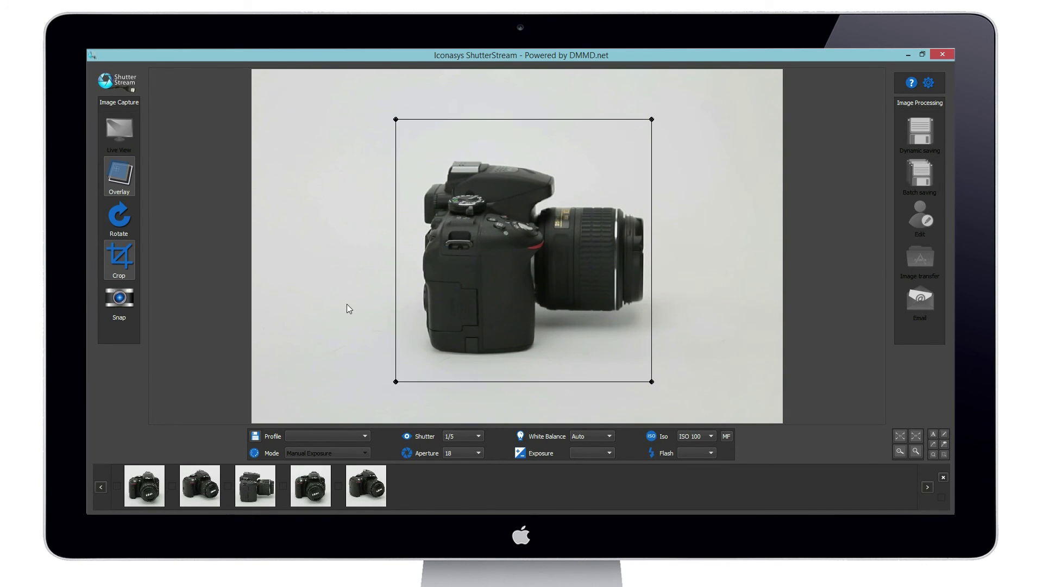
{"action": "left_click", "coordinate": [129, 300]}
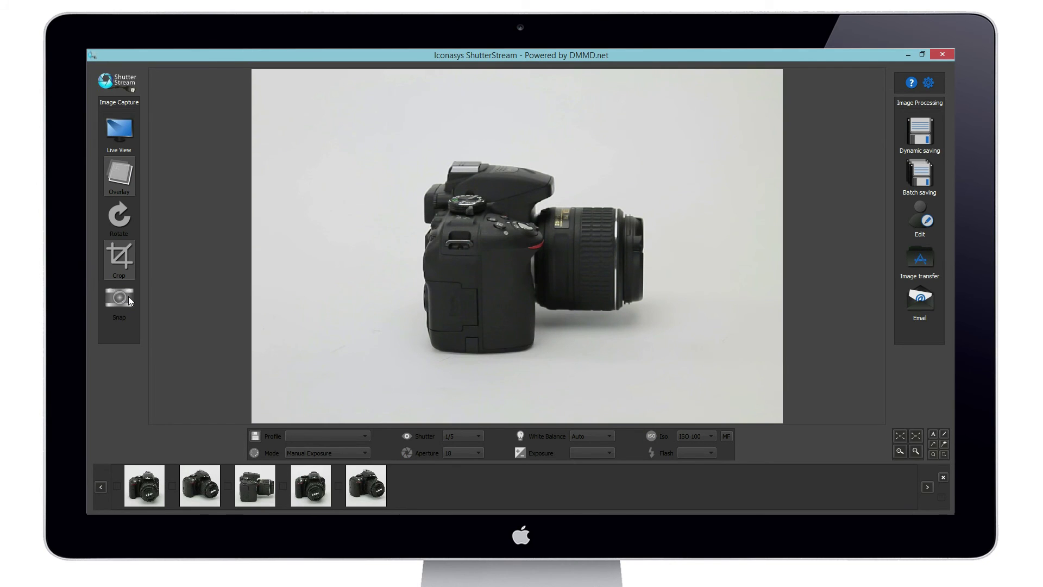
Compare the new side-view shot against the third shot in the capture strip
{"action": "left_click", "coordinate": [250, 485]}
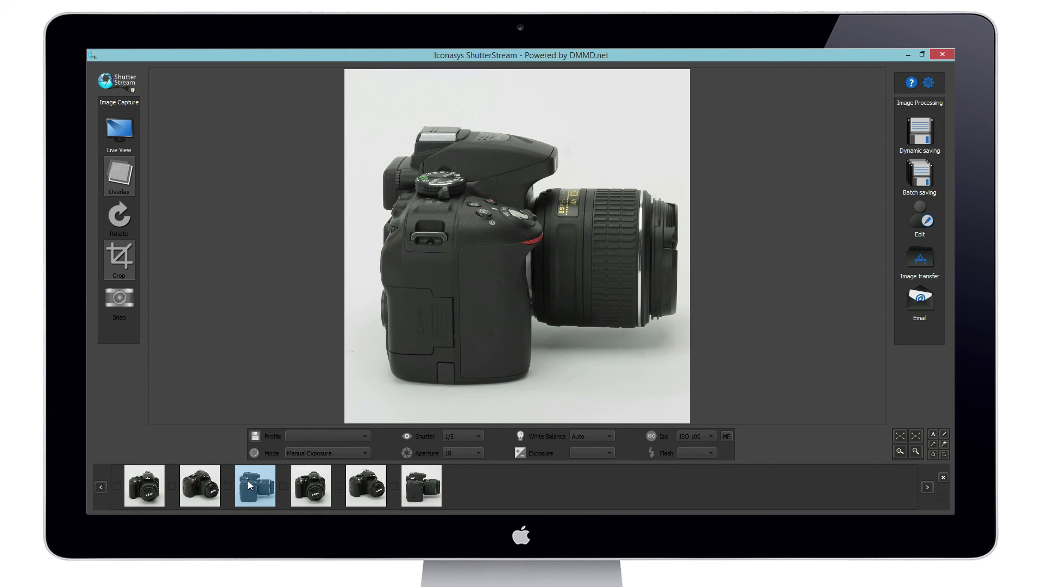
{"action": "left_click", "coordinate": [422, 484]}
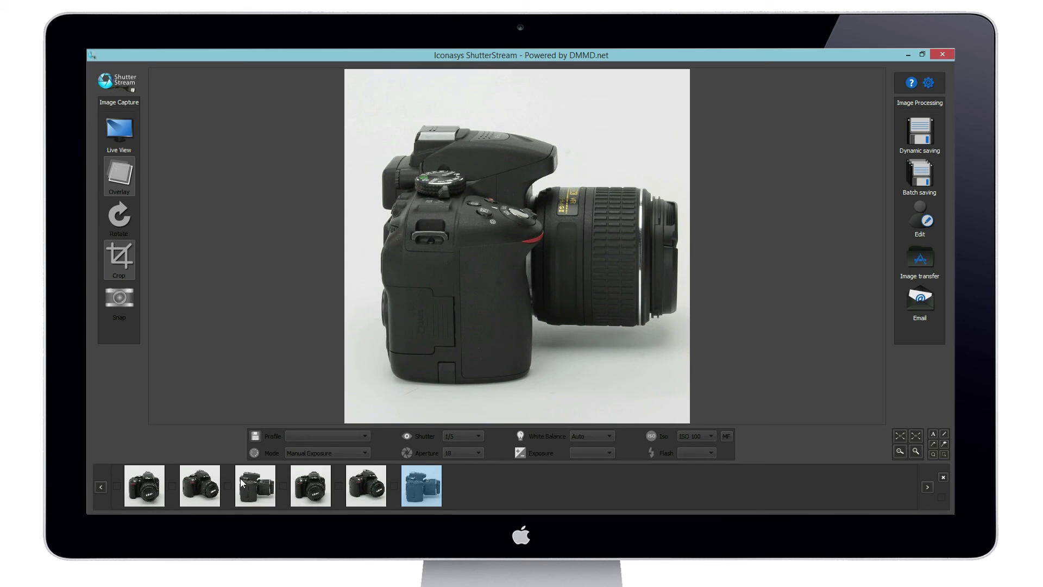
{"action": "left_click", "coordinate": [252, 485]}
{"action": "left_click", "coordinate": [423, 485]}
From the live view, open Image overlay settings in the gear menu to reach the overlay opacity value
{"action": "left_click", "coordinate": [124, 143]}
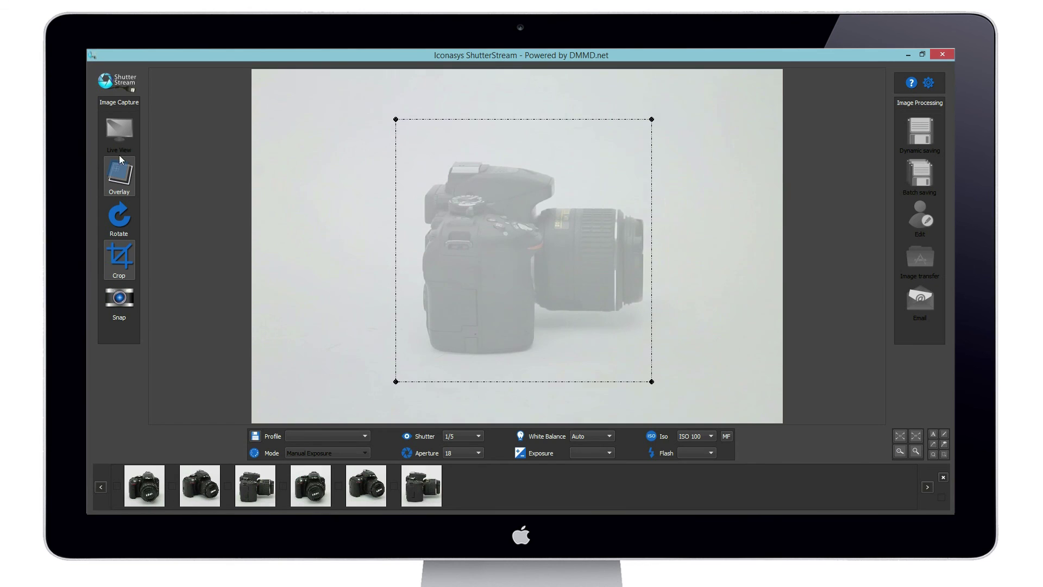
{"action": "left_click", "coordinate": [925, 82]}
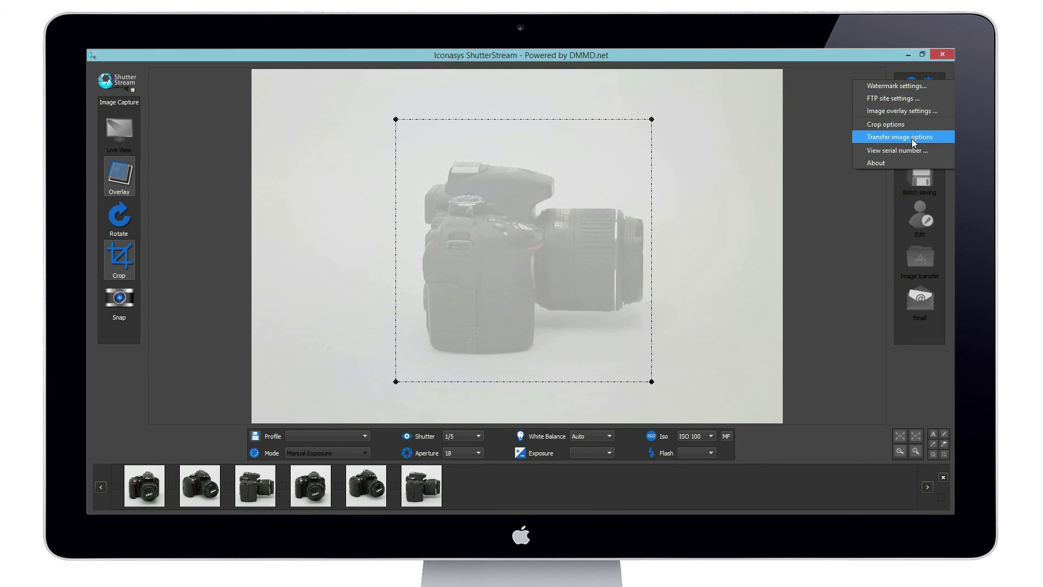
{"action": "left_click", "coordinate": [918, 110]}
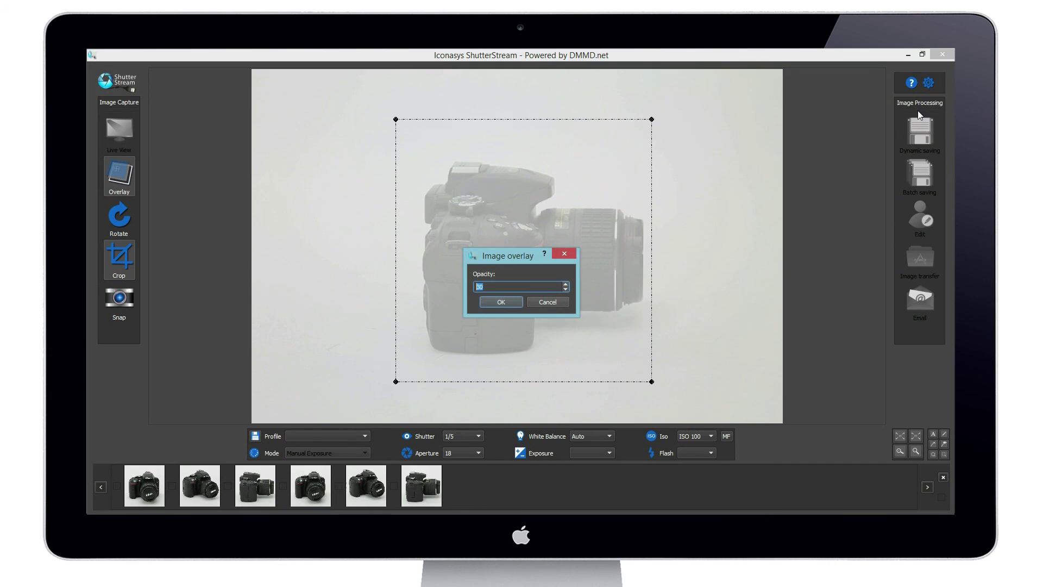